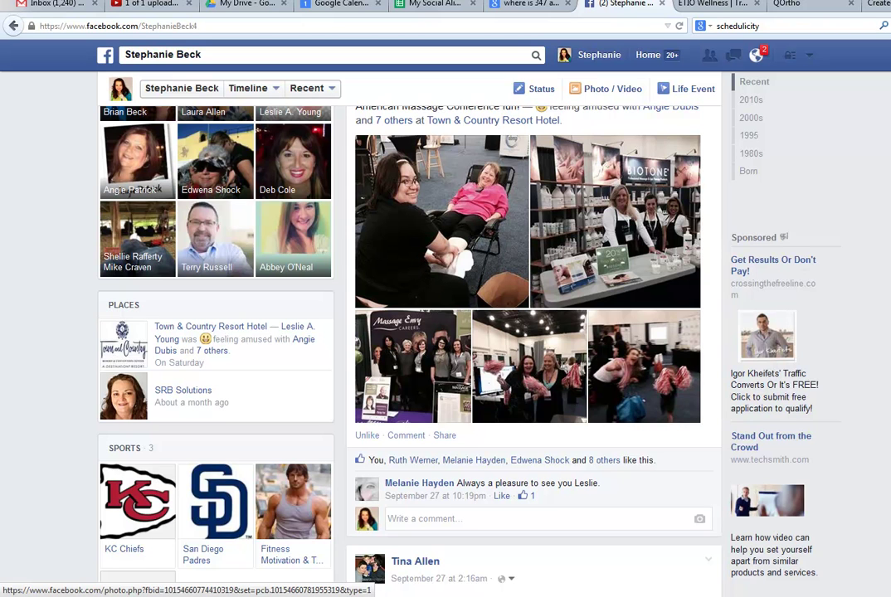
# - Scroll to the friend's Town & Country Resort Hotel conference photo and start sharing it
pyautogui.scroll(5, 406, 331)
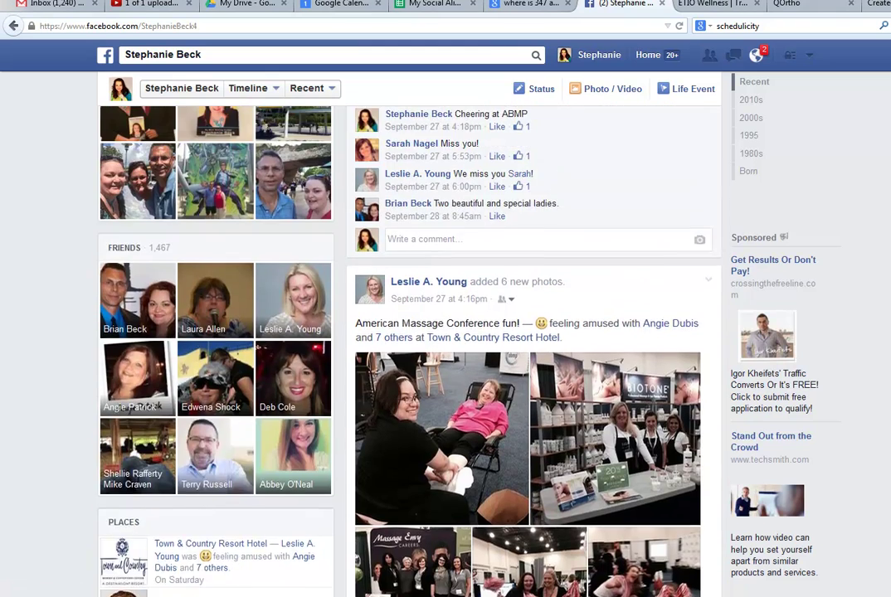
pyautogui.scroll(2, 407, 331)
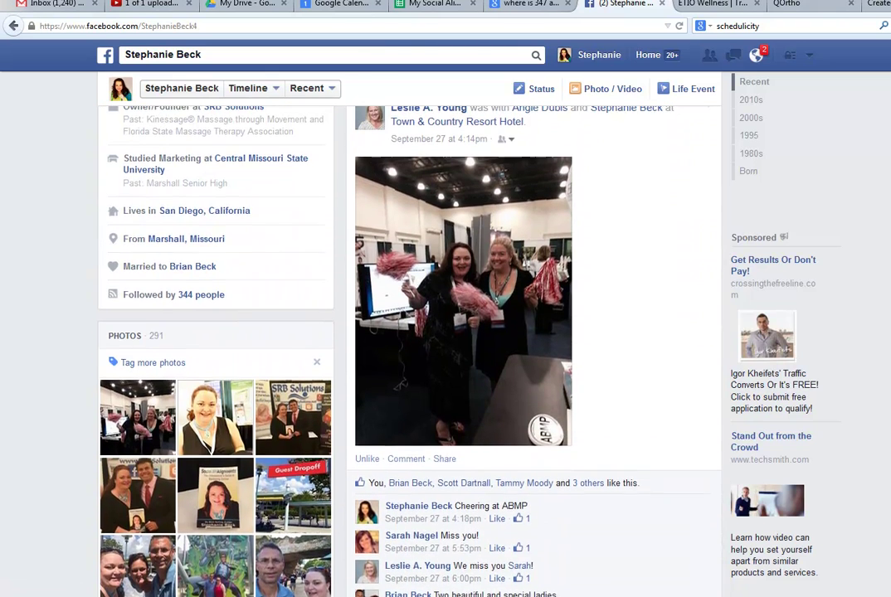
pyautogui.scroll(1, 406, 332)
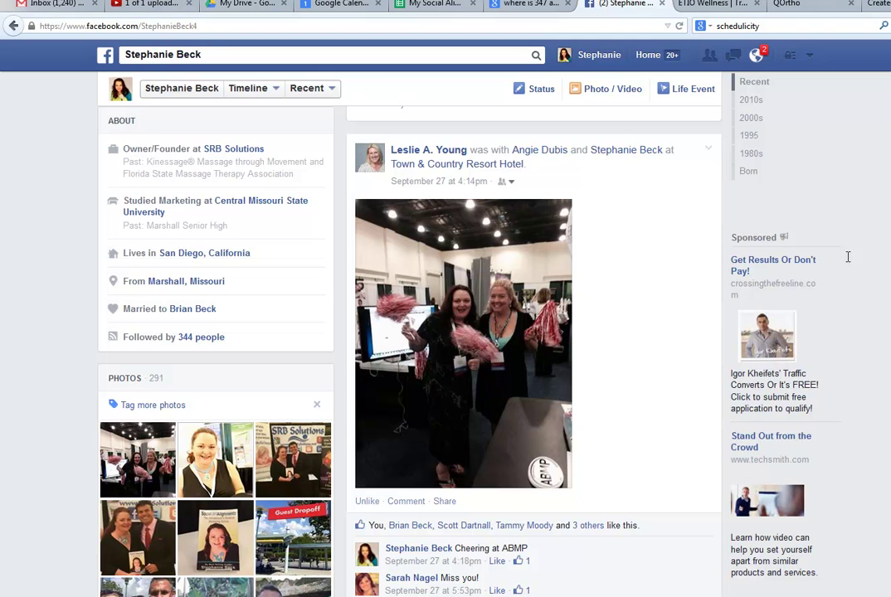
pyautogui.scroll(3, 458, 224)
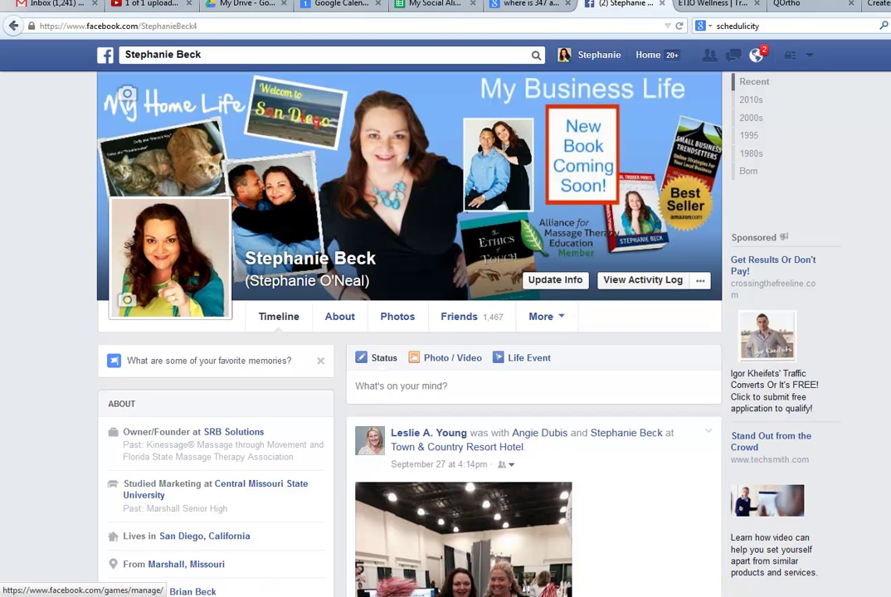
pyautogui.scroll(-3, 408, 332)
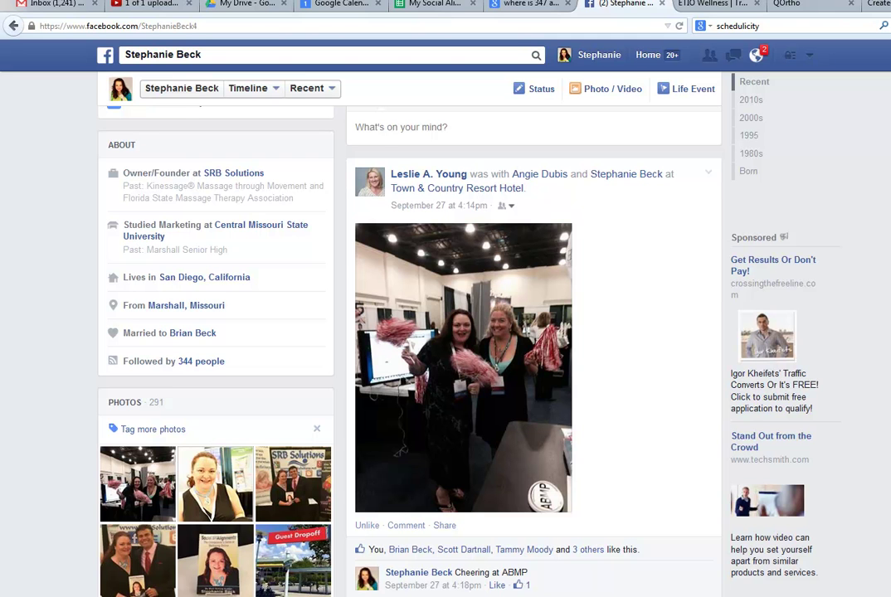
pyautogui.scroll(-1, 409, 332)
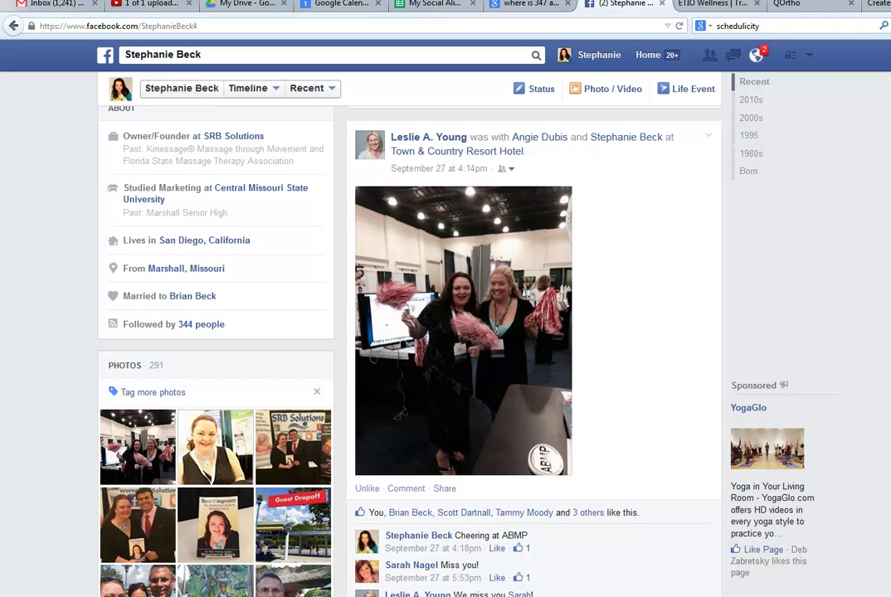
pyautogui.scroll(-3, 446, 332)
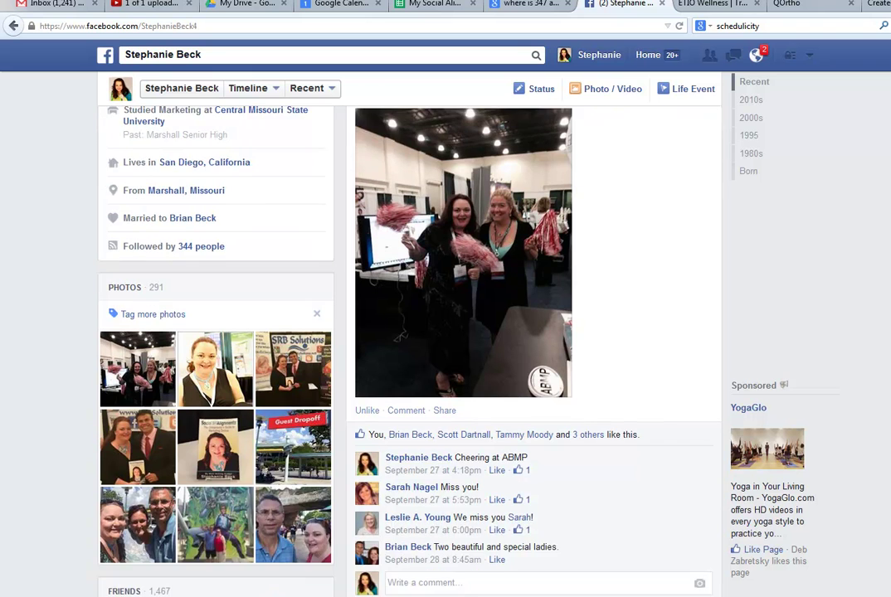
pyautogui.scroll(3, 448, 494)
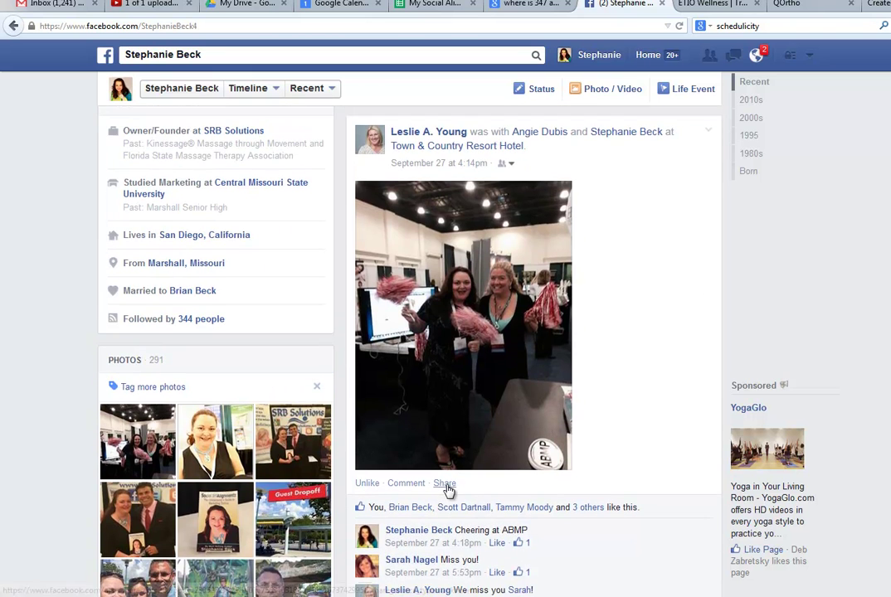
pyautogui.click(446, 488)
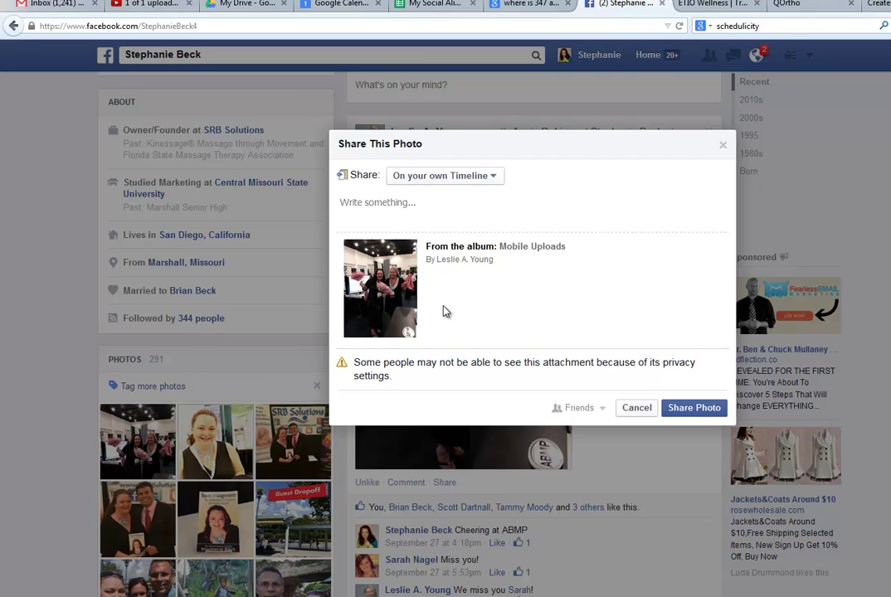
# - Change the share audience from Friends to Public and expand the 'On your own Timeline' destination list
pyautogui.click(603, 411)
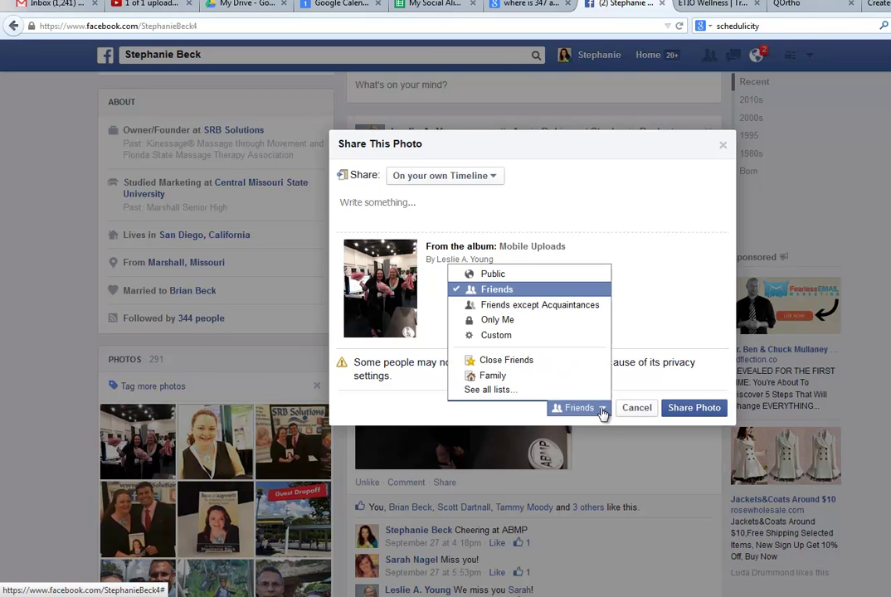
pyautogui.click(507, 280)
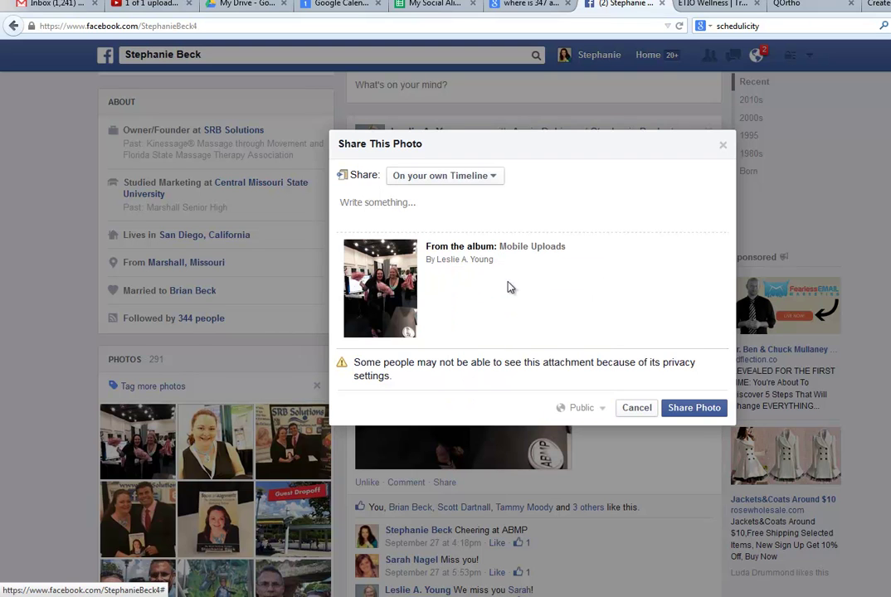
pyautogui.click(494, 176)
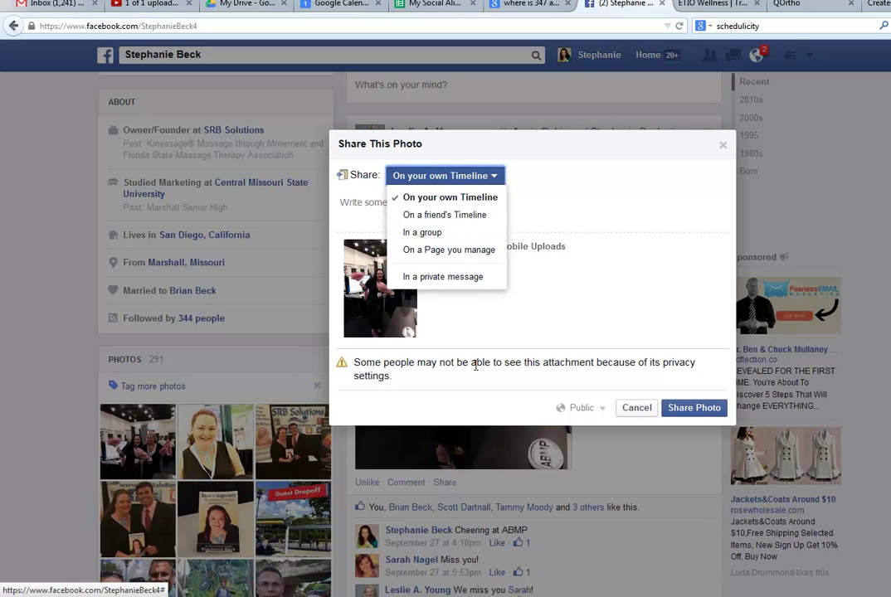
# - Send the share to a managed Page, choosing SRB Solutions as the destination
pyautogui.click(443, 251)
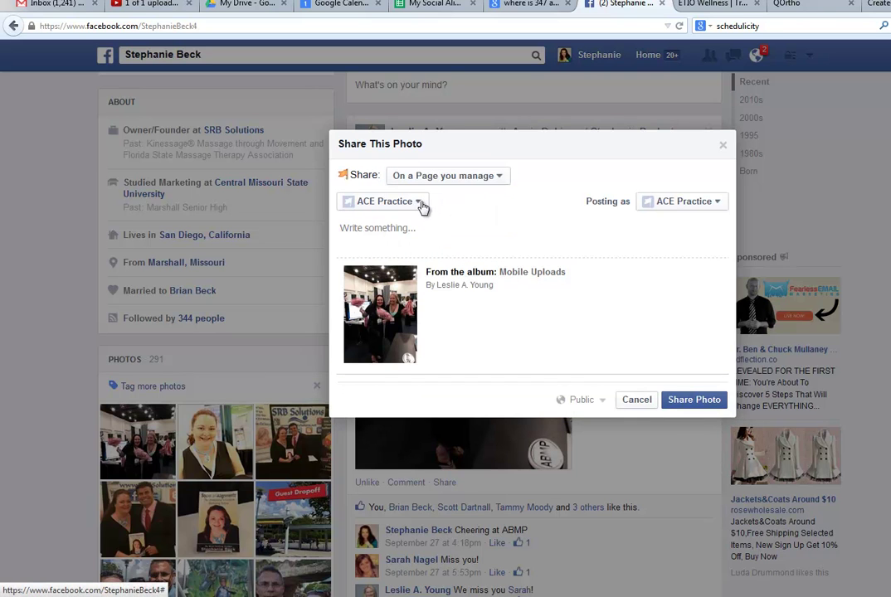
pyautogui.click(422, 206)
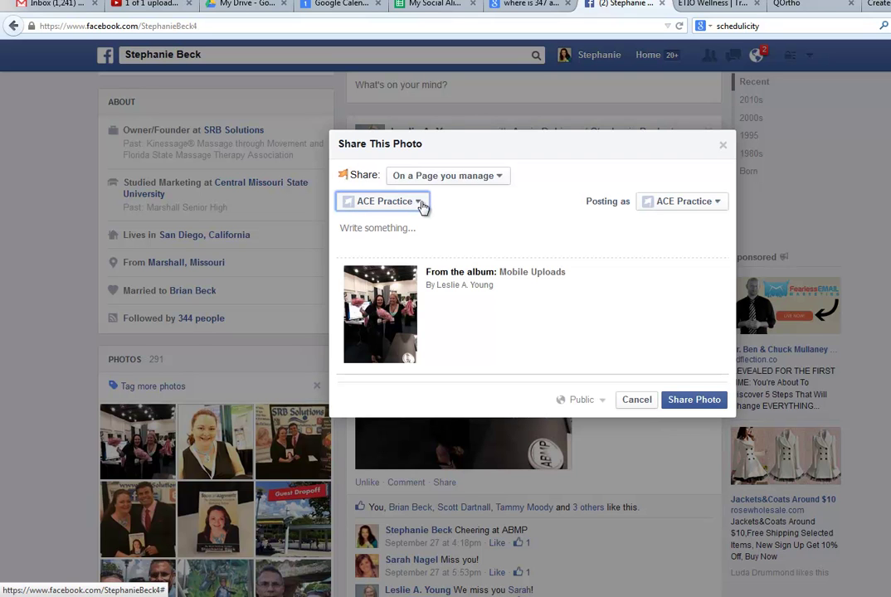
pyautogui.click(422, 205)
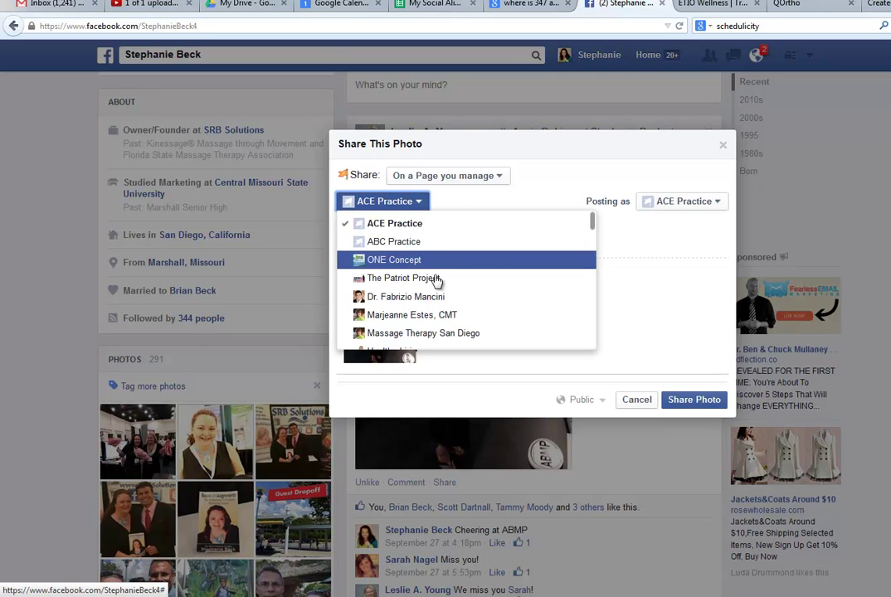
pyautogui.scroll(-3, 434, 285)
pyautogui.scroll(-10, 434, 286)
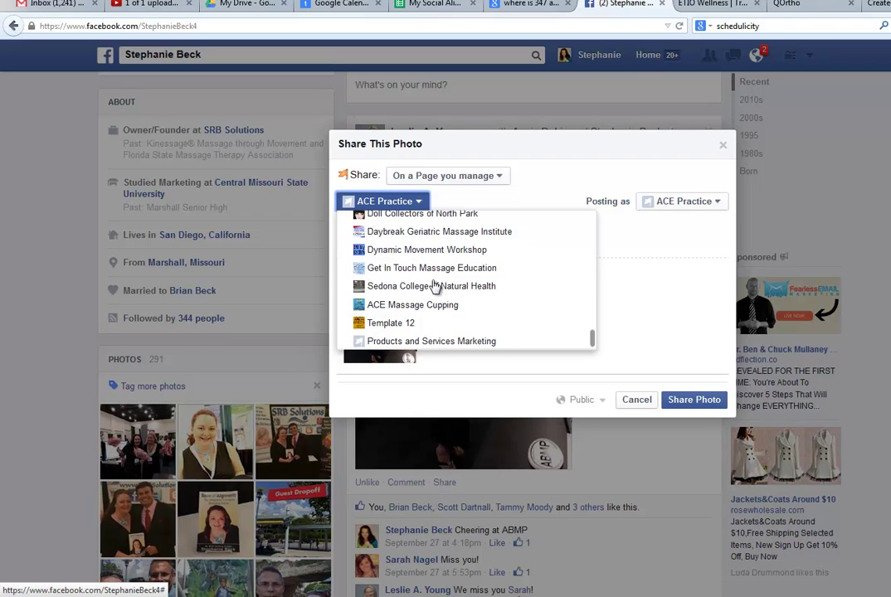
pyautogui.click(408, 338)
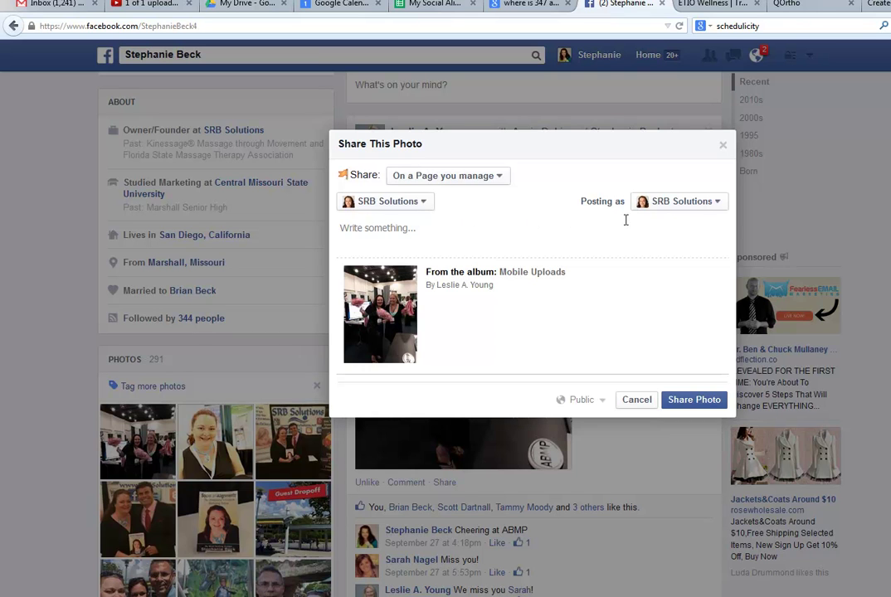
# - Confirm the post is published as SRB Solutions and place the cursor in the Write something box
pyautogui.click(718, 207)
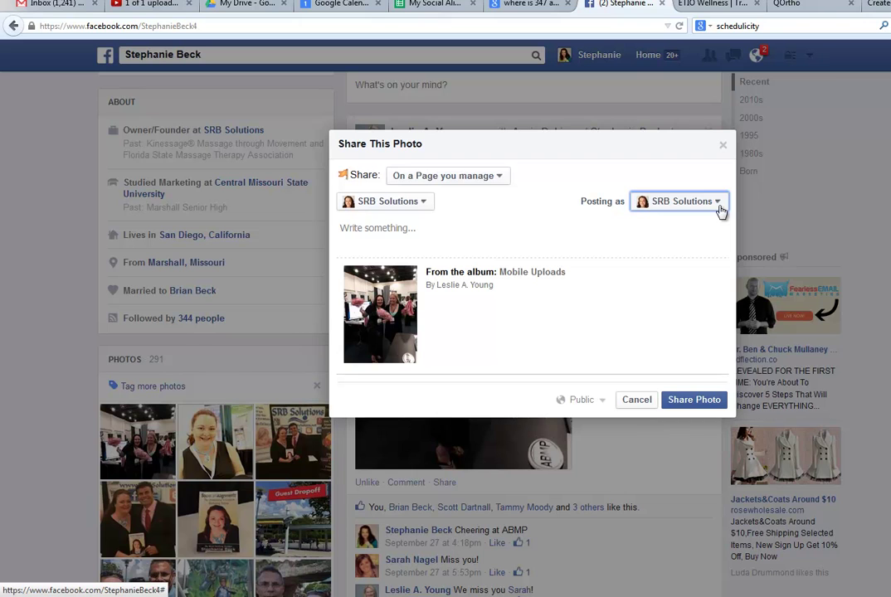
pyautogui.click(720, 209)
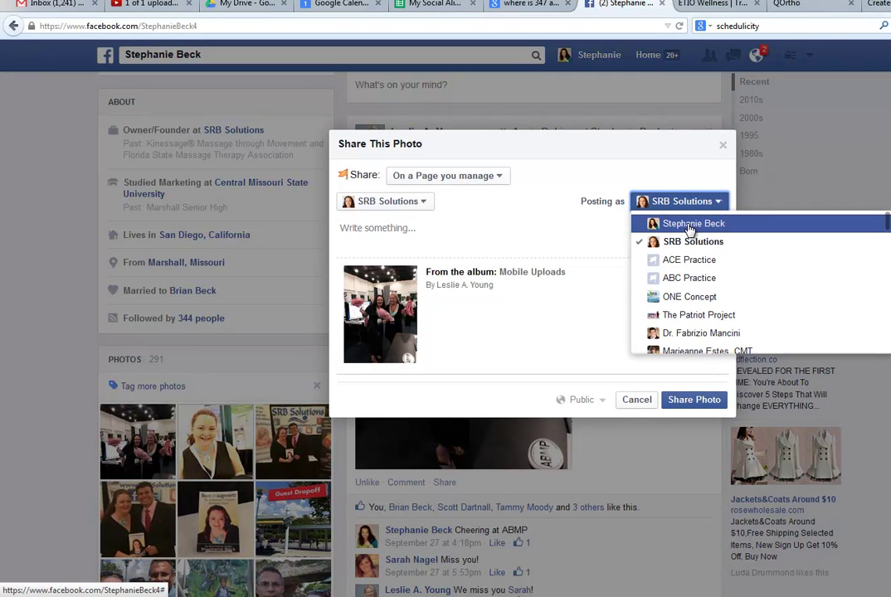
pyautogui.click(496, 235)
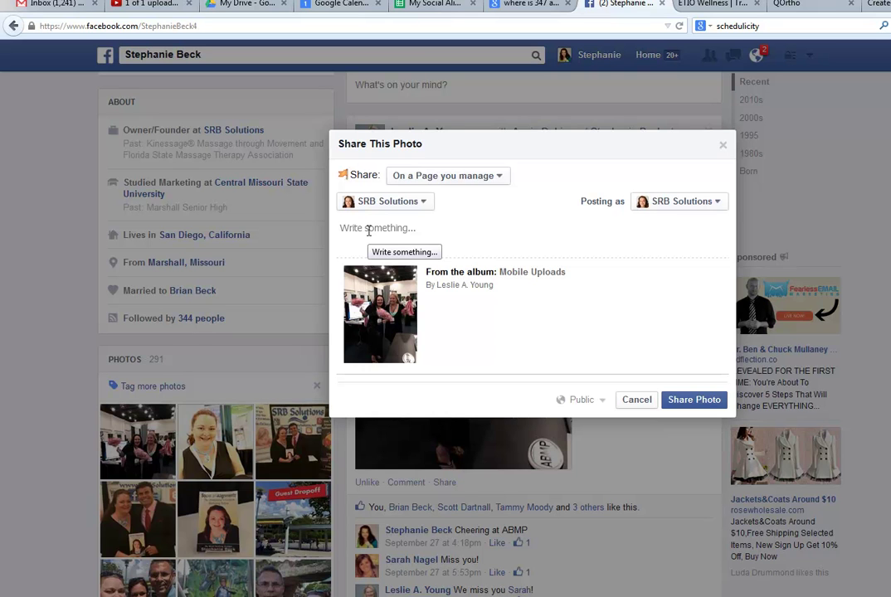
# - Write the ABMP booth caption, tagging ONE Concept and the friend from suggestions
pyautogui.write('Ha')
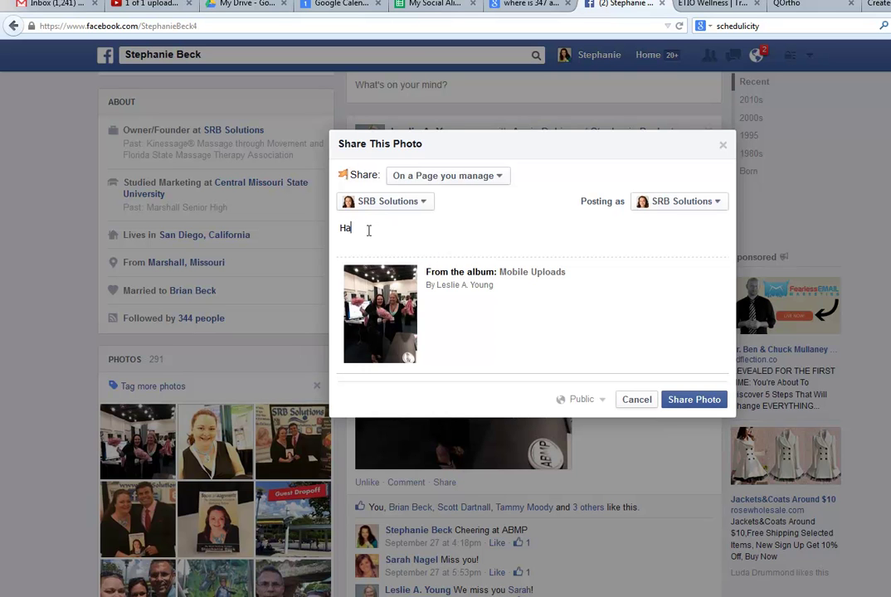
pyautogui.write('vingfun at t')
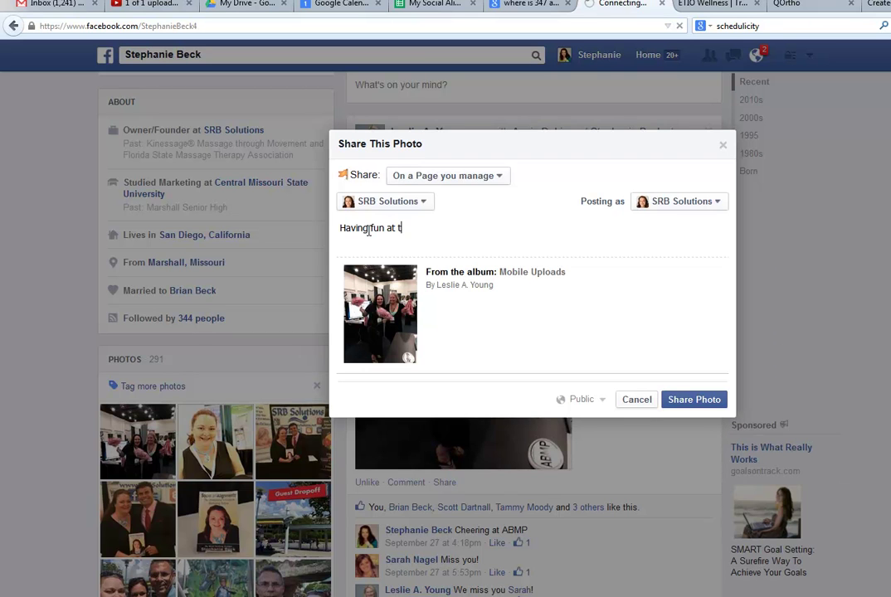
pyautogui.write('he ABMP')
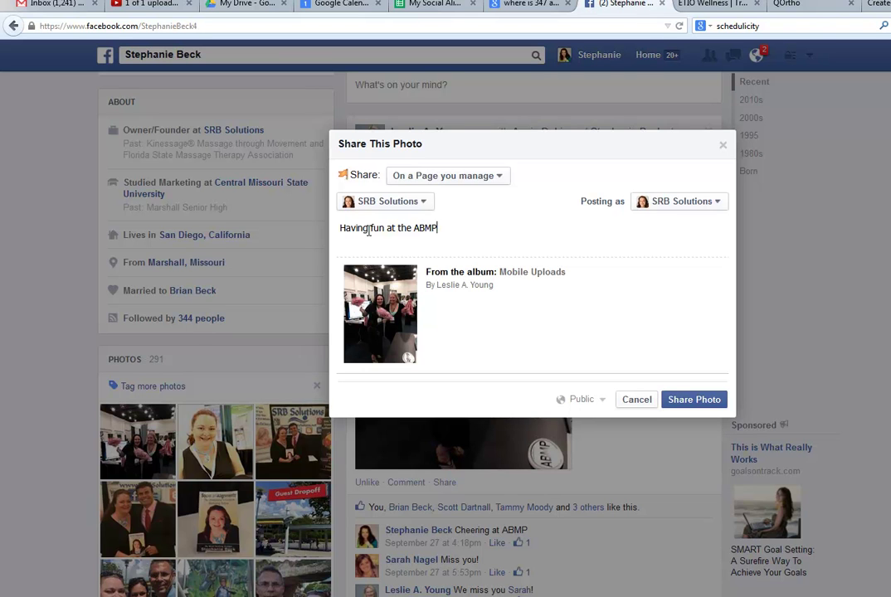
pyautogui.write(' booth at hte ONE Con')
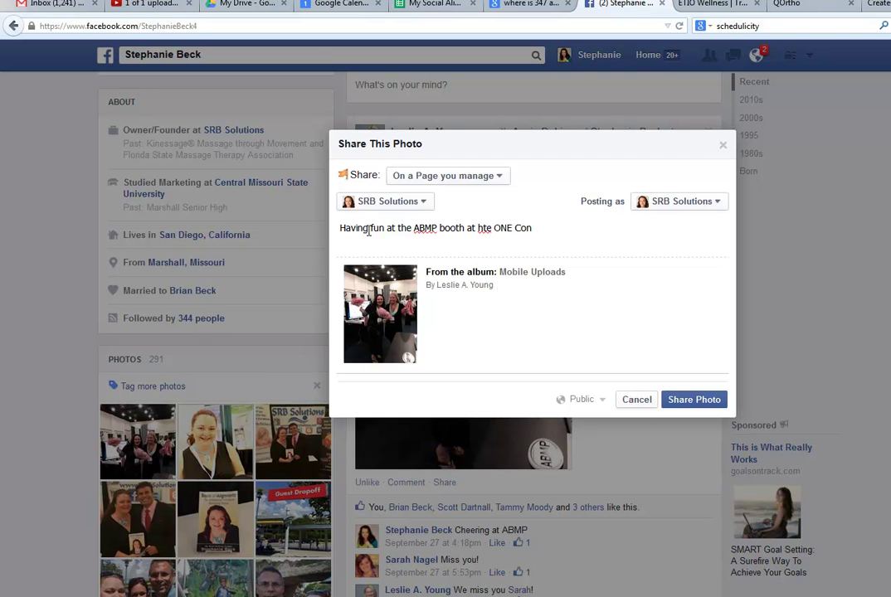
pyautogui.write('dep')
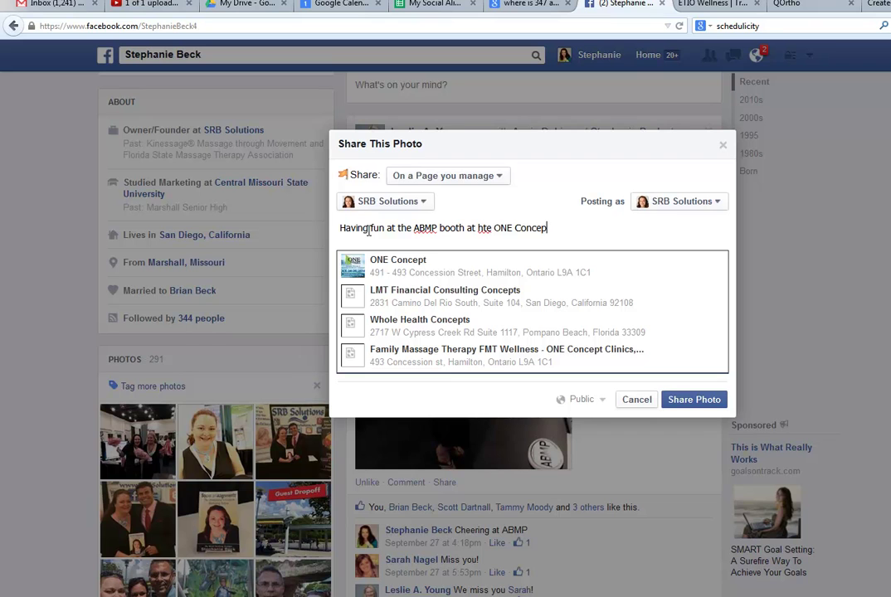
pyautogui.click(464, 266)
pyautogui.write('Conf')
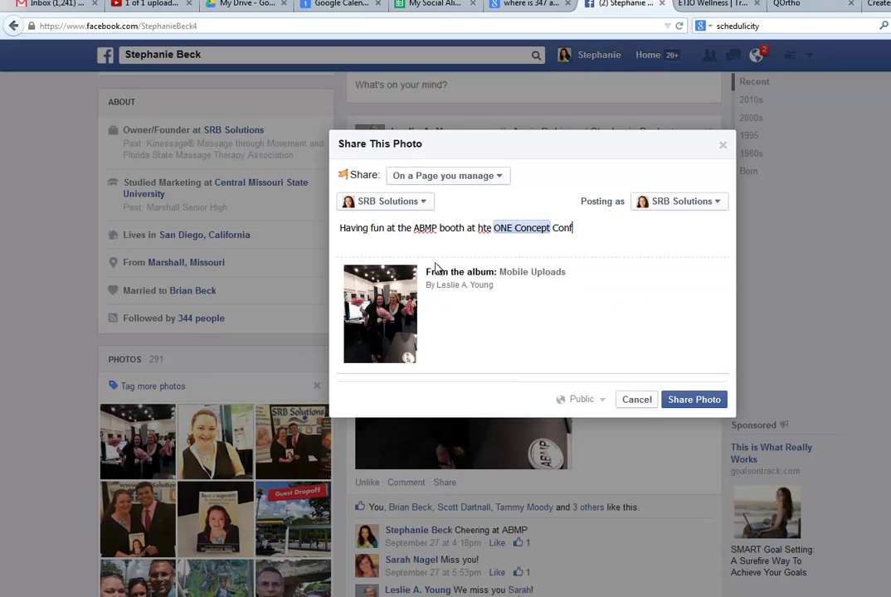
pyautogui.write('erenct with my good ')
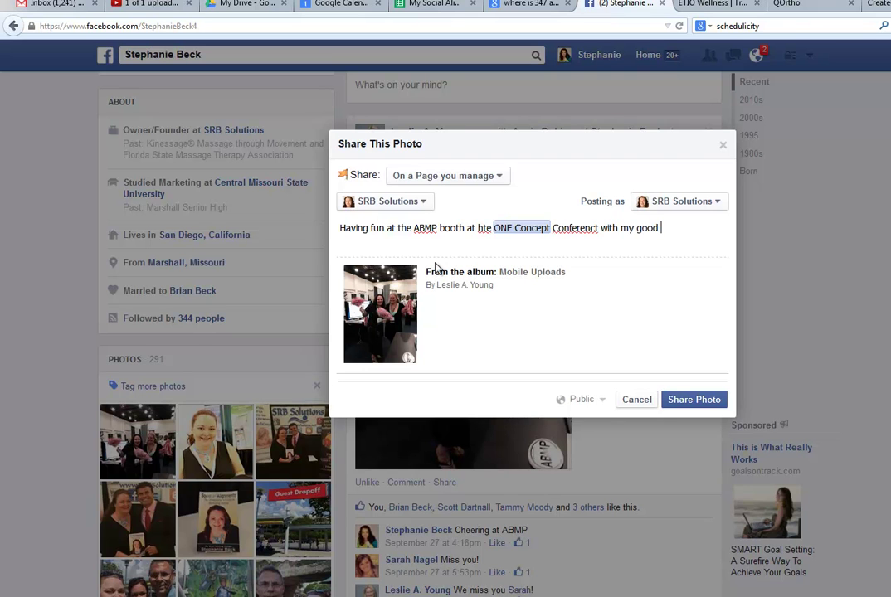
pyautogui.write('friend Ani')
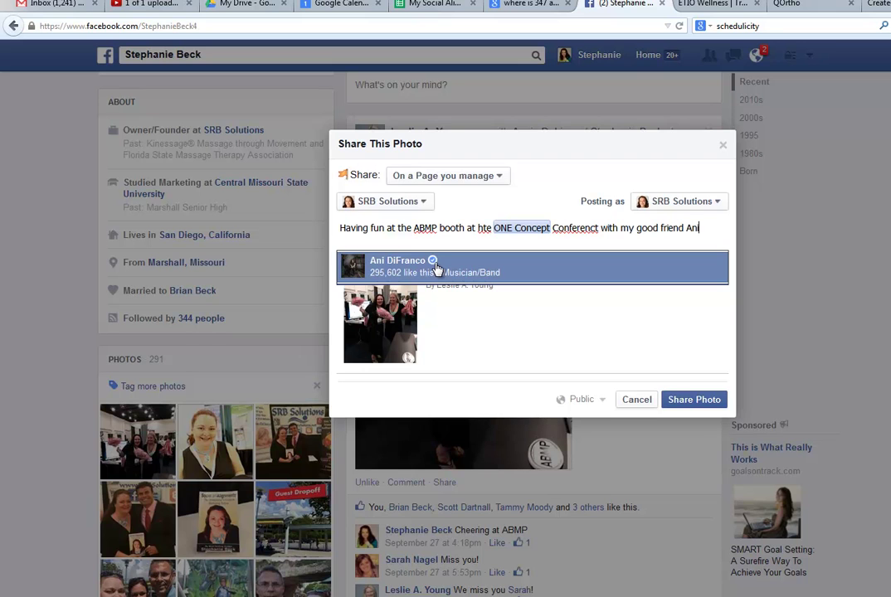
pyautogui.press('BackSpace')
pyautogui.write('g')
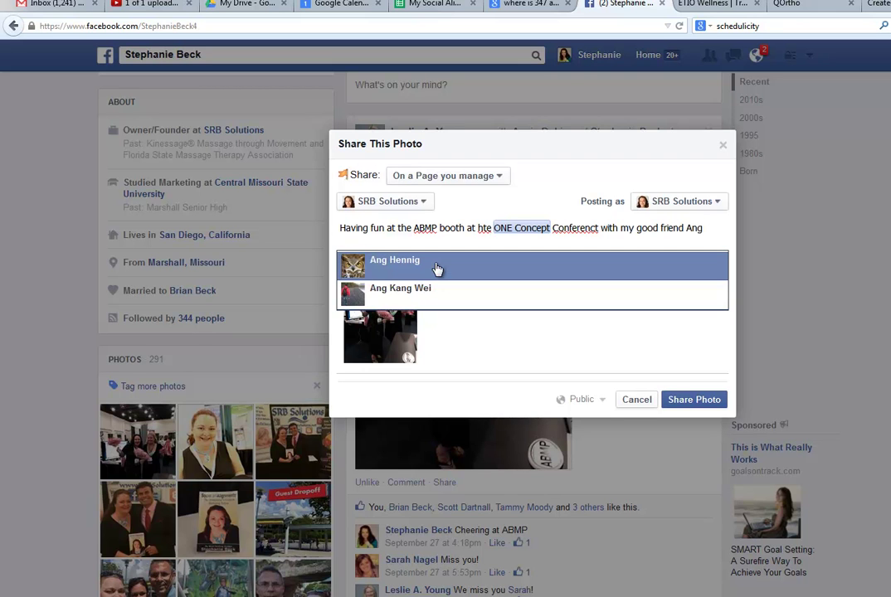
pyautogui.write('ie')
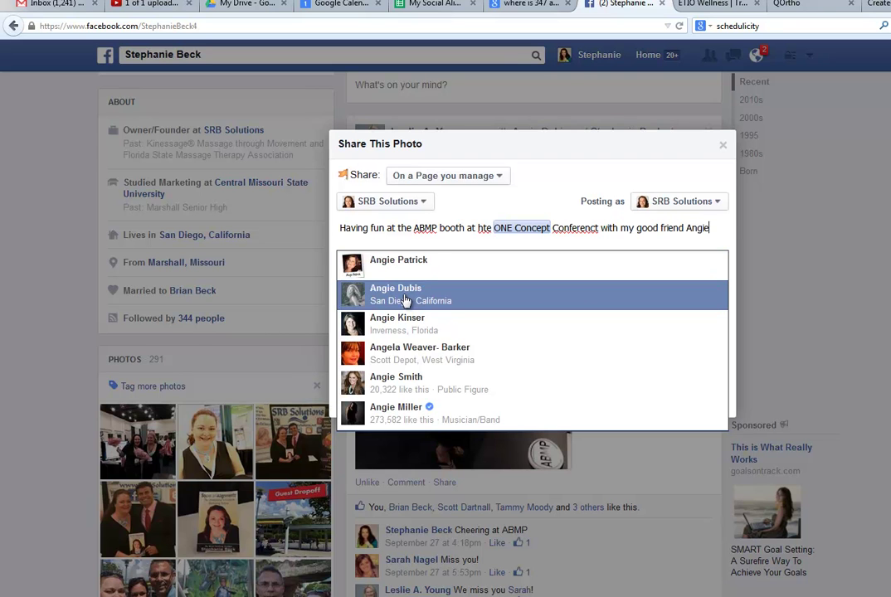
pyautogui.click(406, 300)
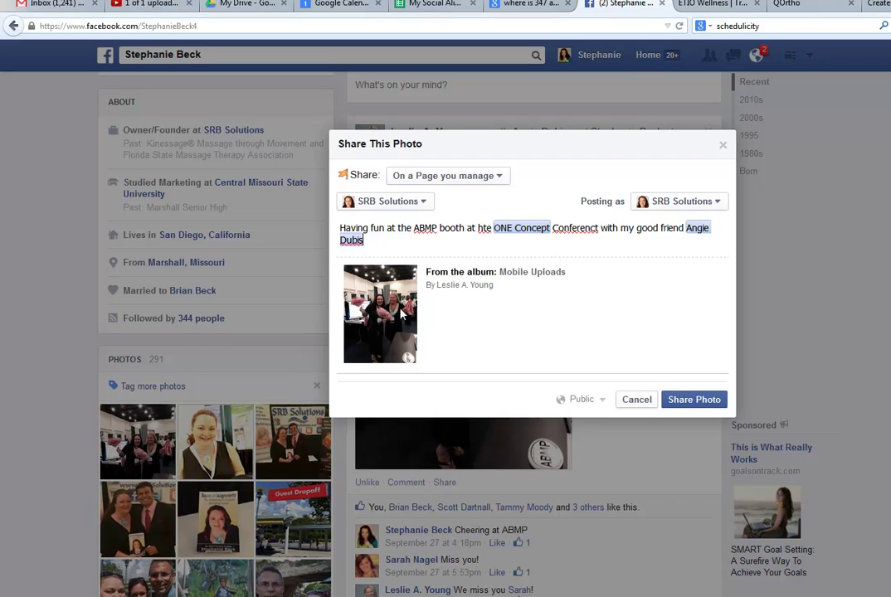
# - Fix the typos via spelling suggestions: 'Conferenct' to 'Conference' and 'hte' to 'the'
pyautogui.rightClick(587, 227)
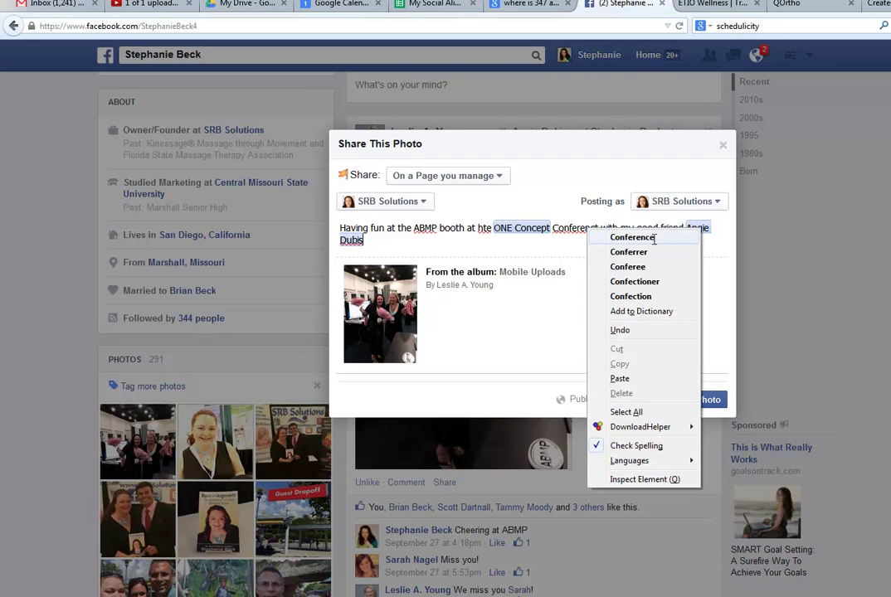
pyautogui.click(446, 233)
pyautogui.rightClick(485, 231)
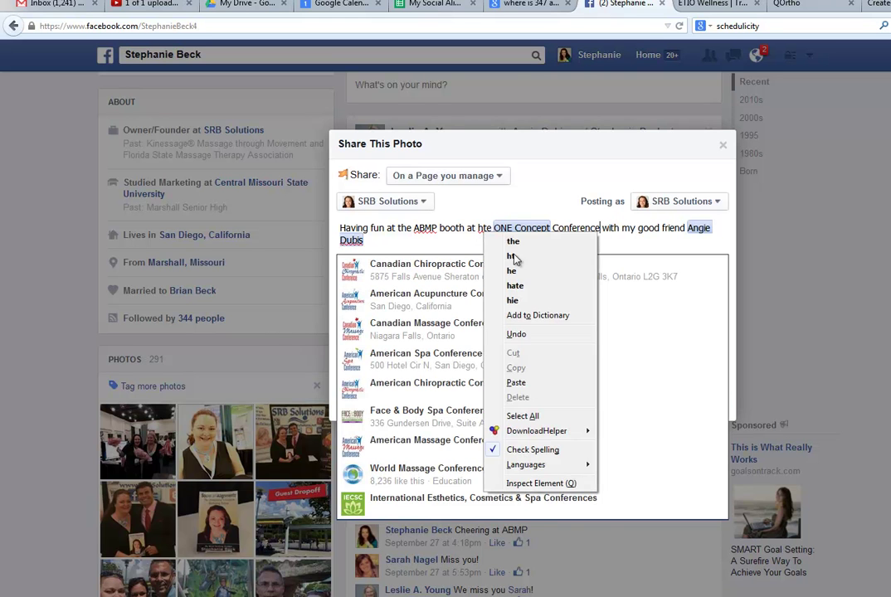
pyautogui.click(513, 242)
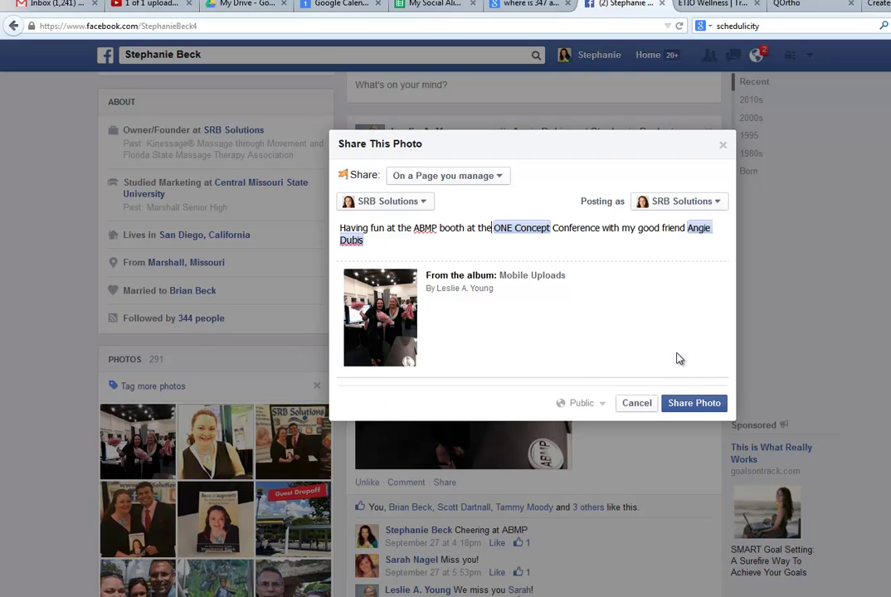
# - Submit the captioned photo share to the SRB Solutions Page, which fails with 'Could not post to Wall'
pyautogui.click(696, 409)
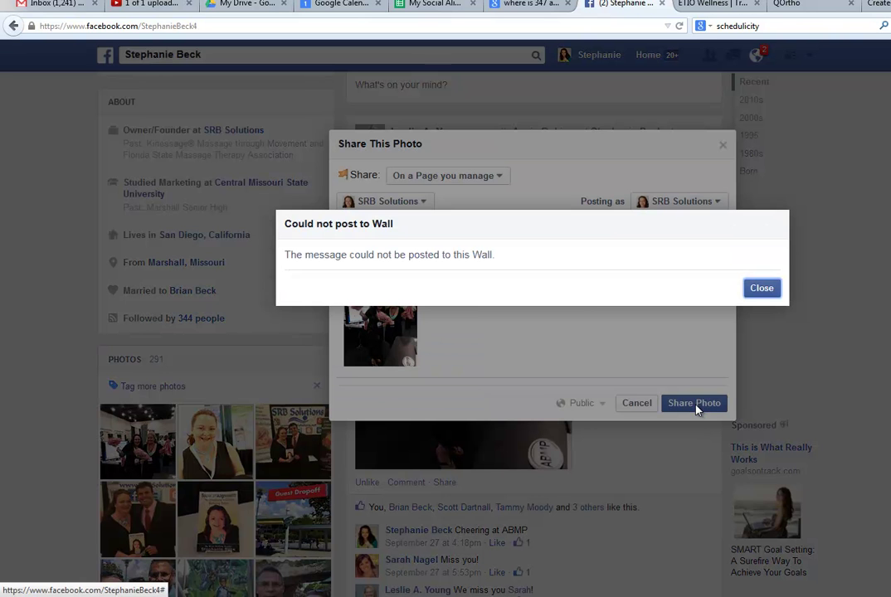